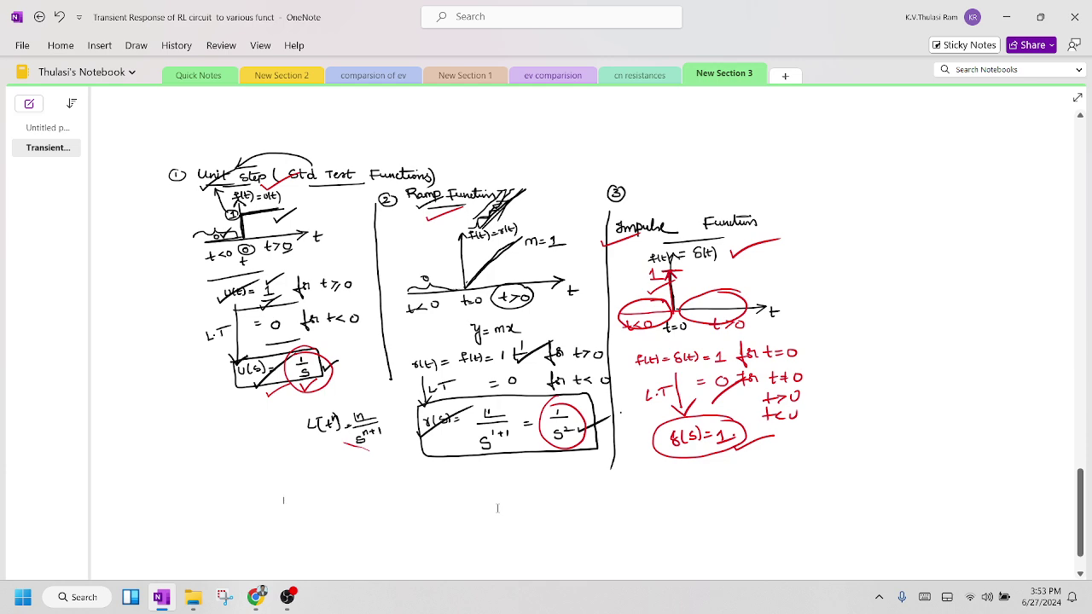
# Handwrite the red heading 'T.S of Series R-C ckt with' at the top of the page.
pyautogui.moveTo(170, 123)
pyautogui.mouseDown()
pyautogui.moveTo(171, 136)
pyautogui.moveTo(179, 122)
pyautogui.moveTo(190, 136)
pyautogui.moveTo(218, 129)
pyautogui.moveTo(223, 143)
pyautogui.moveTo(264, 124)
pyautogui.moveTo(302, 133)
pyautogui.mouseUp()
pyautogui.moveTo(307, 129); pyautogui.dragTo(343, 135)
pyautogui.moveTo(343, 118); pyautogui.dragTo(357, 136)
pyautogui.moveTo(359, 130); pyautogui.dragTo(404, 137)
pyautogui.moveTo(409, 128); pyautogui.dragTo(413, 138)
pyautogui.moveTo(418, 123); pyautogui.dragTo(418, 140)
pyautogui.moveTo(415, 129); pyautogui.dragTo(479, 137)
pyautogui.moveTo(484, 121)
pyautogui.mouseDown()
pyautogui.moveTo(484, 136)
pyautogui.moveTo(496, 125)
pyautogui.mouseUp()
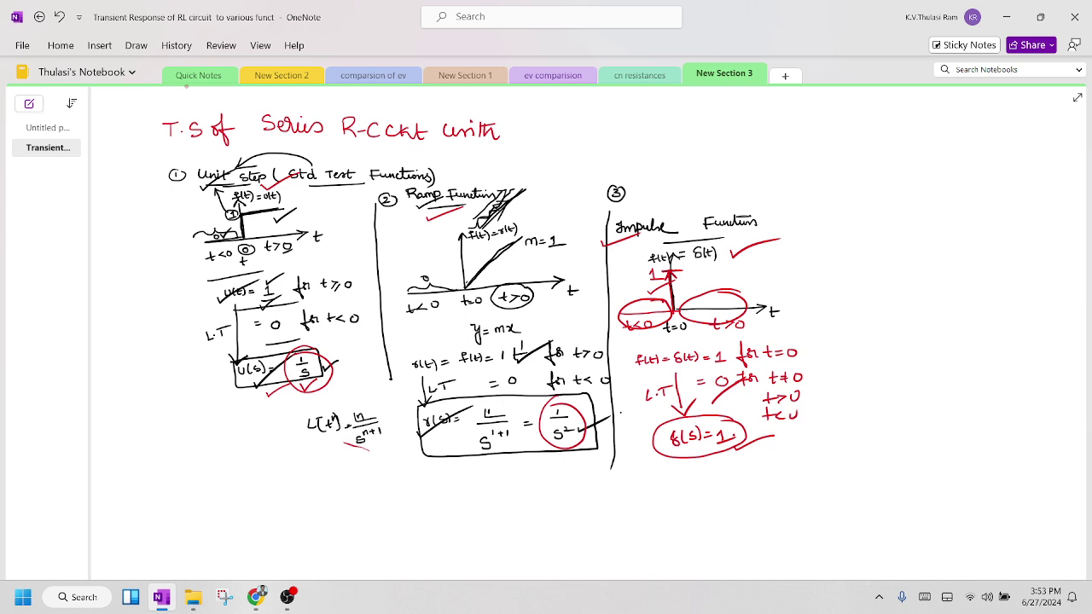
# Tick the Ramp Function label and the boxed ramp and δ(s) = 1 results in red.
pyautogui.moveTo(348, 198); pyautogui.dragTo(385, 180)
pyautogui.moveTo(569, 462); pyautogui.dragTo(587, 453)
pyautogui.moveTo(687, 461); pyautogui.dragTo(745, 422)
# Circle and underline 'T.S of', underline 'Series R-C ckt', and add an underlined i(t) at left.
pyautogui.moveTo(168, 150)
pyautogui.mouseDown()
pyautogui.moveTo(213, 139)
pyautogui.moveTo(209, 109)
pyautogui.moveTo(150, 133)
pyautogui.mouseUp()
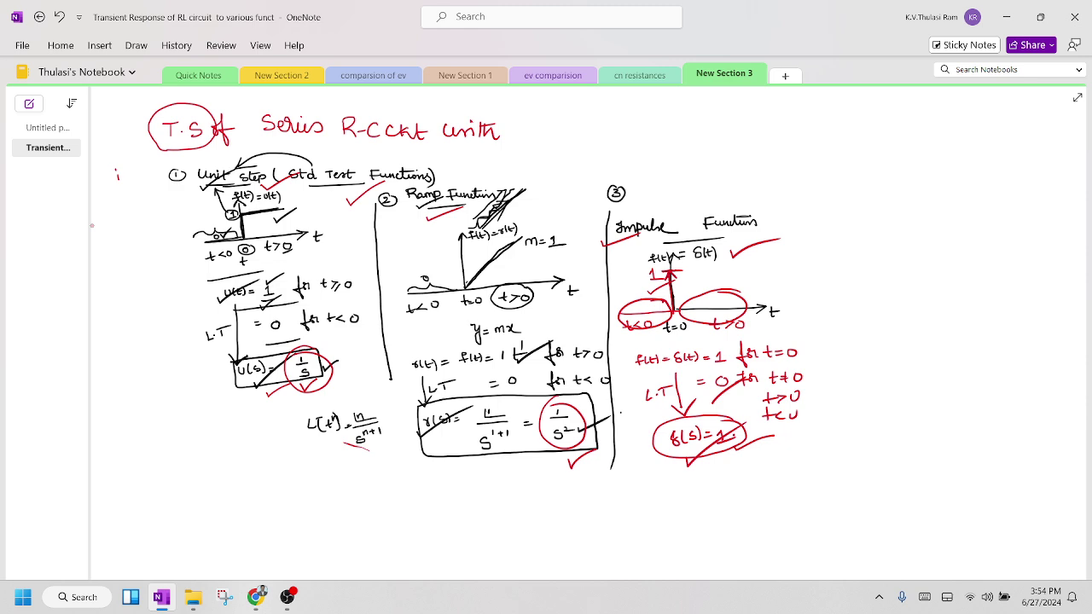
pyautogui.moveTo(126, 167); pyautogui.dragTo(123, 178)
pyautogui.moveTo(128, 168); pyautogui.dragTo(141, 178)
pyautogui.moveTo(116, 188); pyautogui.dragTo(143, 178)
pyautogui.moveTo(184, 161); pyautogui.dragTo(225, 144)
pyautogui.moveTo(324, 152); pyautogui.dragTo(444, 142)
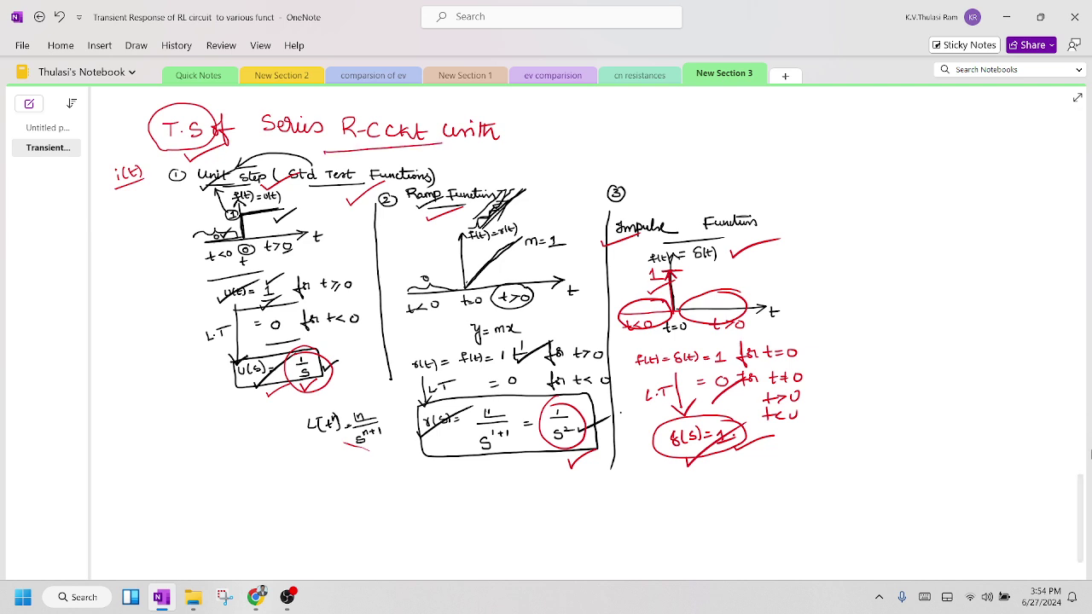
# Sketch the series RC circuit labelled V(t), R, C, with the i(t) current direction.
pyautogui.scroll(-1, 1079, 516)
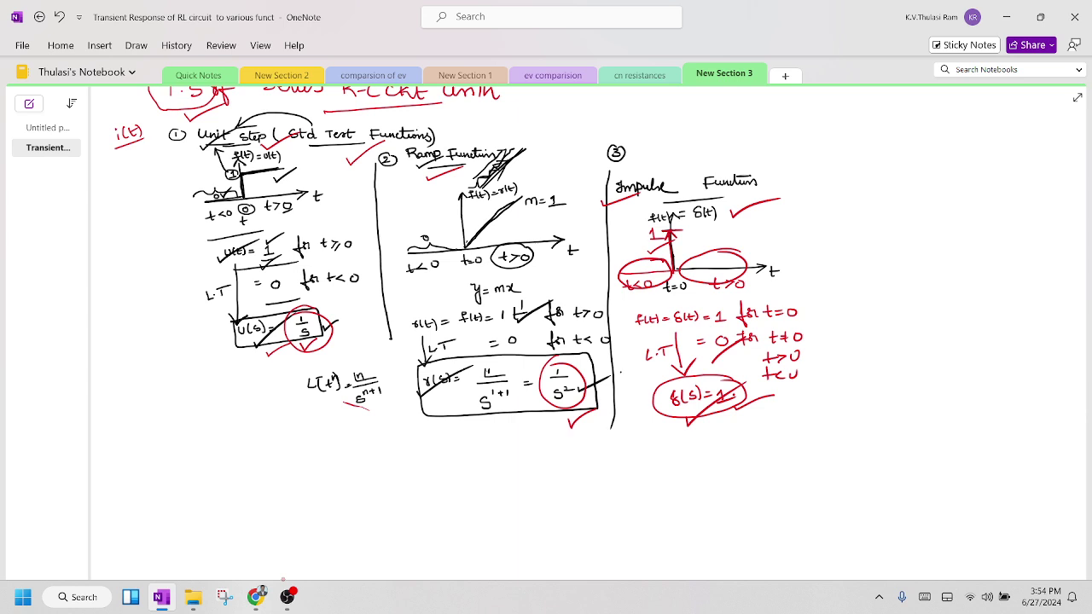
pyautogui.moveTo(253, 447)
pyautogui.mouseDown()
pyautogui.moveTo(254, 464)
pyautogui.moveTo(276, 461)
pyautogui.moveTo(266, 512)
pyautogui.mouseUp()
pyautogui.moveTo(255, 444)
pyautogui.mouseDown()
pyautogui.moveTo(339, 440)
pyautogui.moveTo(333, 461)
pyautogui.moveTo(351, 462)
pyautogui.moveTo(340, 489)
pyautogui.moveTo(345, 525)
pyautogui.moveTo(264, 522)
pyautogui.mouseUp()
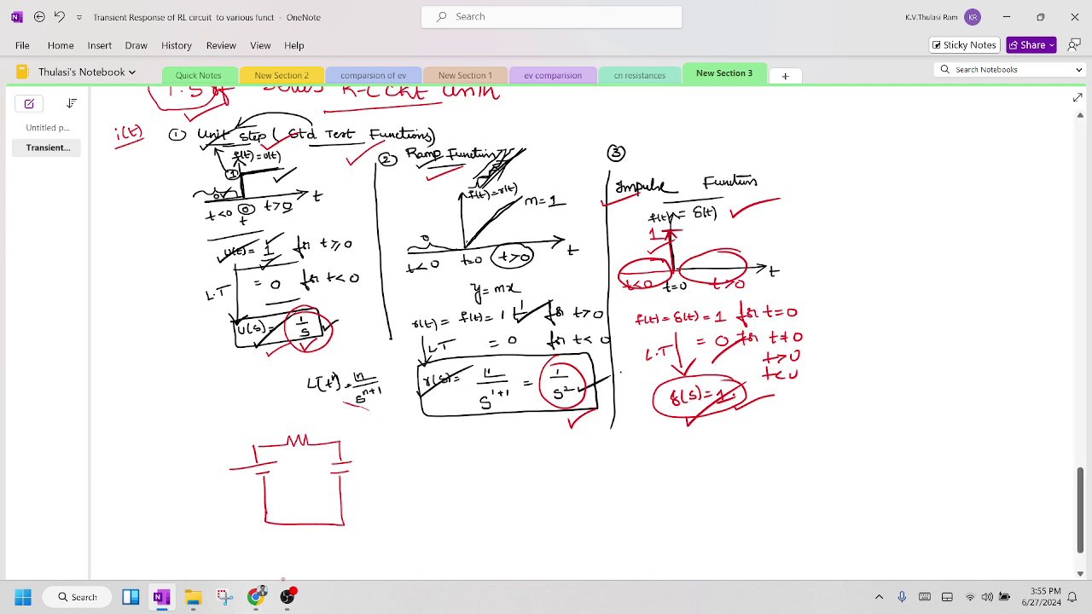
pyautogui.moveTo(203, 493); pyautogui.dragTo(207, 484)
pyautogui.moveTo(212, 485)
pyautogui.mouseDown()
pyautogui.moveTo(210, 494)
pyautogui.moveTo(225, 497)
pyautogui.mouseUp()
pyautogui.moveTo(298, 421); pyautogui.dragTo(305, 427)
pyautogui.moveTo(366, 462)
pyautogui.mouseDown()
pyautogui.moveTo(359, 470)
pyautogui.moveTo(387, 491)
pyautogui.moveTo(454, 482)
pyautogui.moveTo(442, 495)
pyautogui.mouseUp()
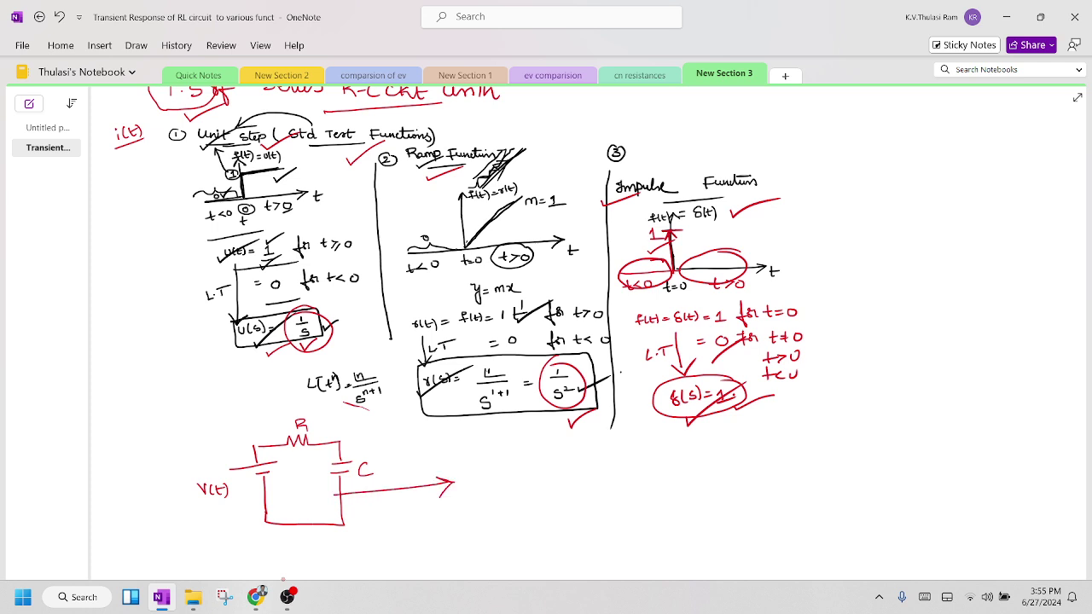
pyautogui.moveTo(263, 446)
pyautogui.mouseDown()
pyautogui.moveTo(275, 442)
pyautogui.moveTo(269, 452)
pyautogui.moveTo(261, 433)
pyautogui.moveTo(280, 438)
pyautogui.mouseUp()
# Label the arrow L.T and start the transformed circuit's source and resistor.
pyautogui.moveTo(402, 463)
pyautogui.mouseDown()
pyautogui.moveTo(414, 474)
pyautogui.moveTo(440, 458)
pyautogui.mouseUp()
pyautogui.moveTo(521, 447)
pyautogui.mouseDown()
pyautogui.moveTo(521, 467)
pyautogui.moveTo(536, 464)
pyautogui.moveTo(522, 472)
pyautogui.moveTo(517, 523)
pyautogui.mouseUp()
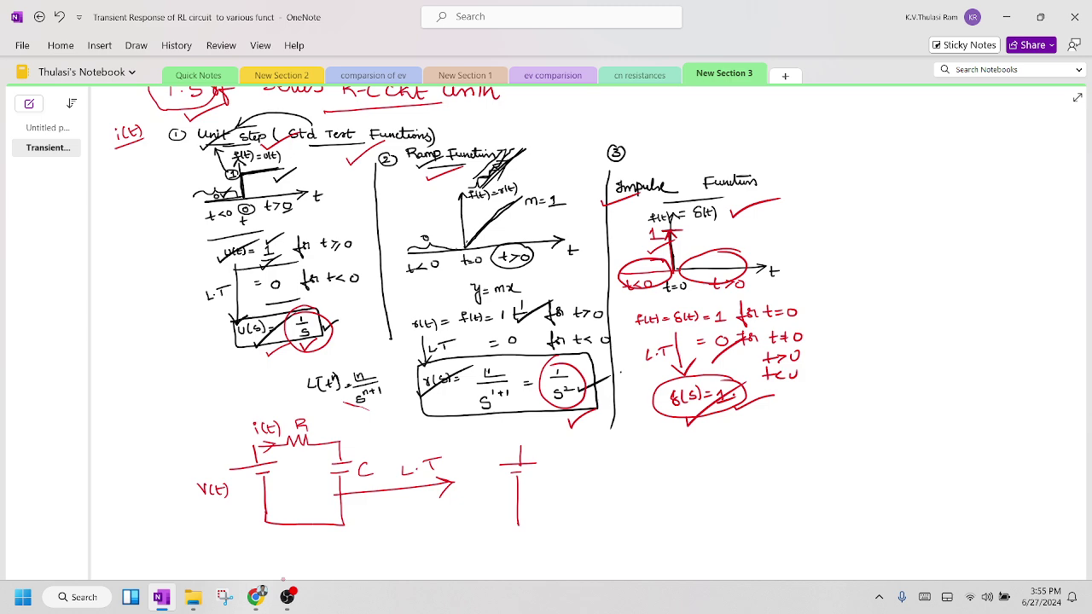
pyautogui.moveTo(522, 447)
pyautogui.mouseDown()
pyautogui.moveTo(588, 449)
pyautogui.moveTo(580, 481)
pyautogui.moveTo(590, 467)
pyautogui.moveTo(601, 479)
pyautogui.mouseUp()
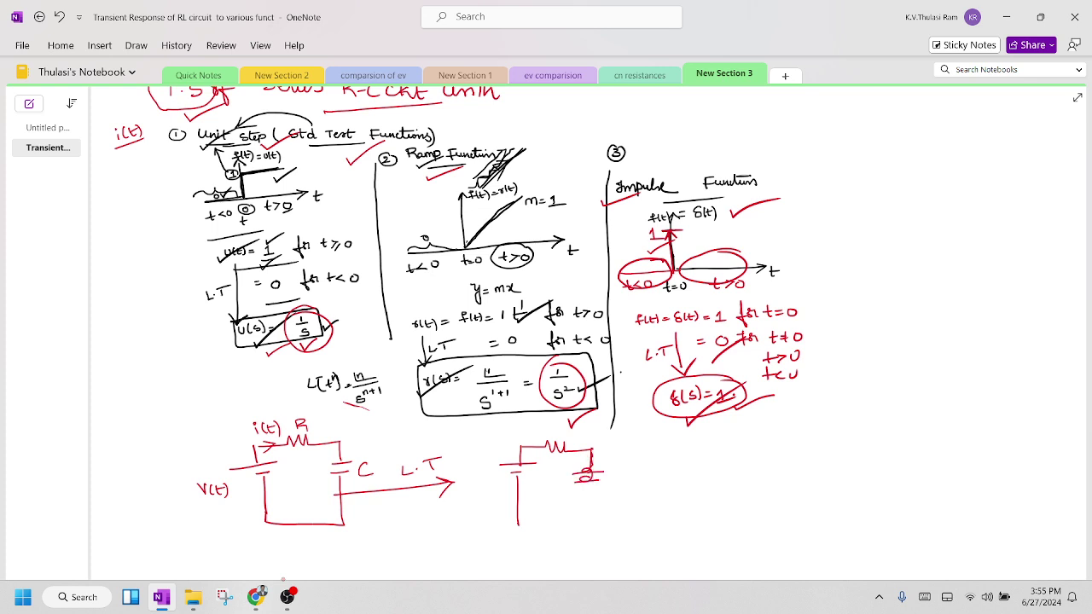
# Undo the misdrawn second-circuit strokes, reselect red ink, and redraw its top wire and resistor.
pyautogui.click(139, 49)
pyautogui.click(139, 73)
pyautogui.click(793, 489)
pyautogui.hotkey('ctrl', 'z')
pyautogui.click(136, 47)
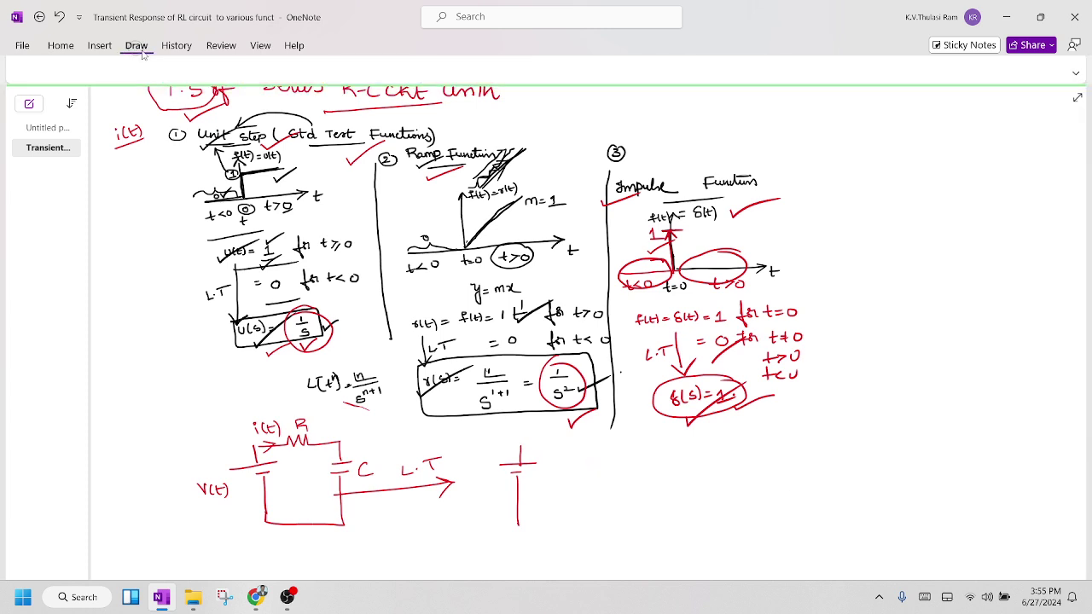
pyautogui.click(223, 72)
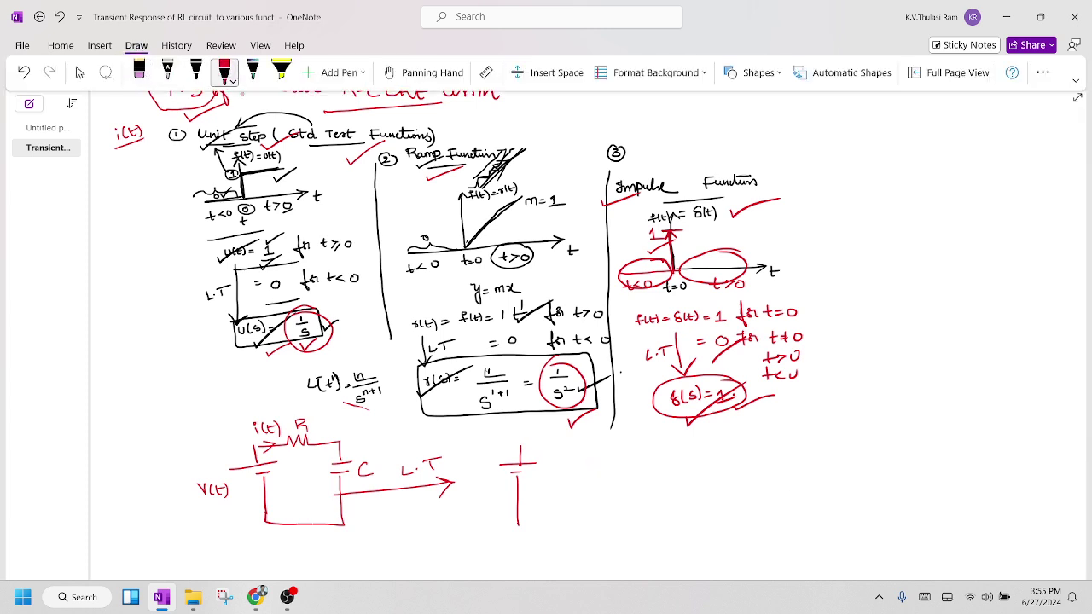
pyautogui.moveTo(521, 449)
pyautogui.mouseDown()
pyautogui.moveTo(597, 443)
pyautogui.moveTo(610, 465)
pyautogui.moveTo(599, 534)
pyautogui.moveTo(528, 533)
pyautogui.mouseUp()
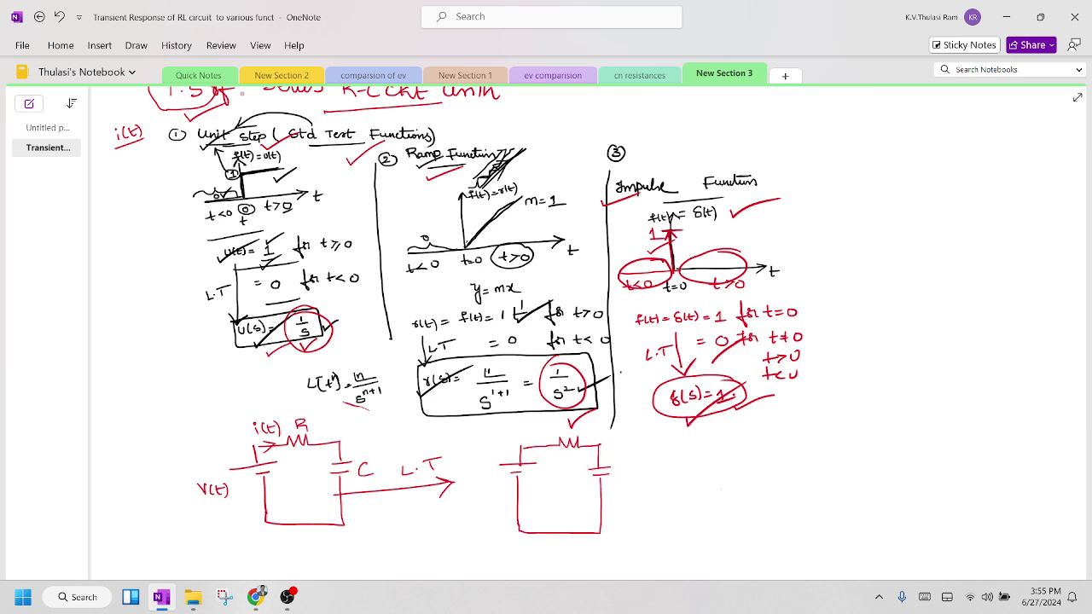
# Label the transformed circuit V(s), R and 1/sC, and add the I(s) current arrow.
pyautogui.moveTo(481, 484); pyautogui.dragTo(507, 496)
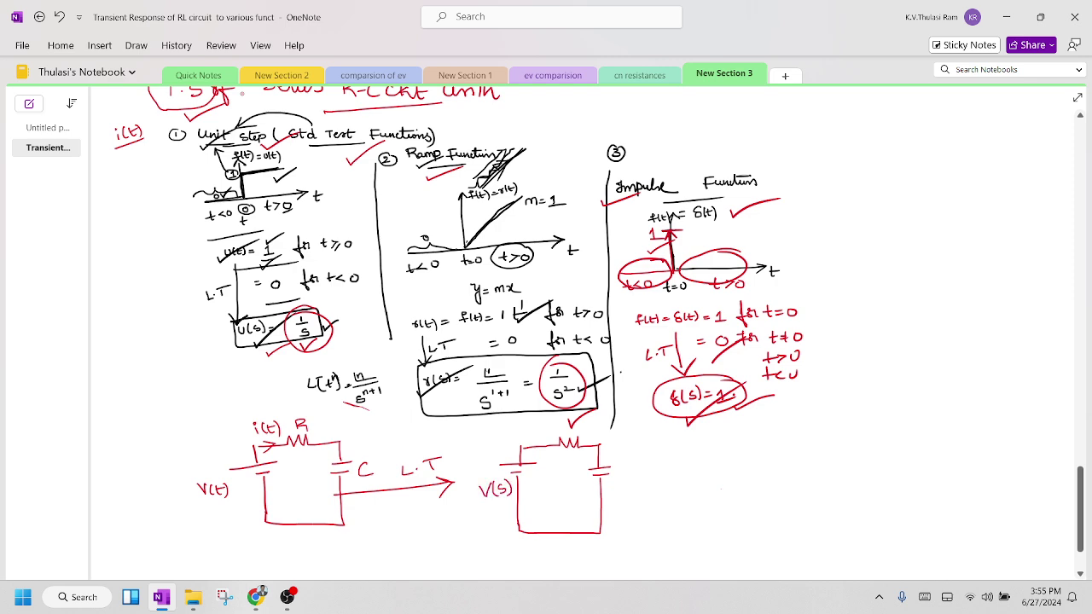
pyautogui.moveTo(571, 427)
pyautogui.mouseDown()
pyautogui.moveTo(583, 438)
pyautogui.moveTo(556, 439)
pyautogui.moveTo(604, 432)
pyautogui.mouseUp()
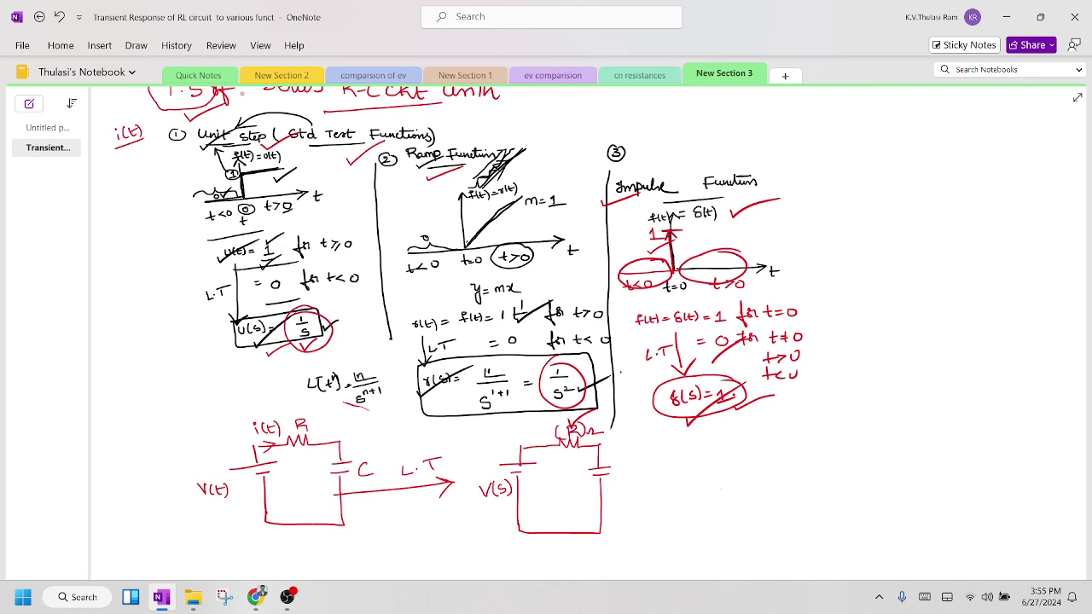
pyautogui.moveTo(632, 472)
pyautogui.mouseDown()
pyautogui.moveTo(658, 462)
pyautogui.moveTo(658, 484)
pyautogui.moveTo(624, 471)
pyautogui.moveTo(622, 483)
pyautogui.moveTo(693, 488)
pyautogui.mouseUp()
pyautogui.moveTo(533, 440)
pyautogui.mouseDown()
pyautogui.moveTo(545, 445)
pyautogui.moveTo(528, 428)
pyautogui.moveTo(545, 435)
pyautogui.mouseUp()
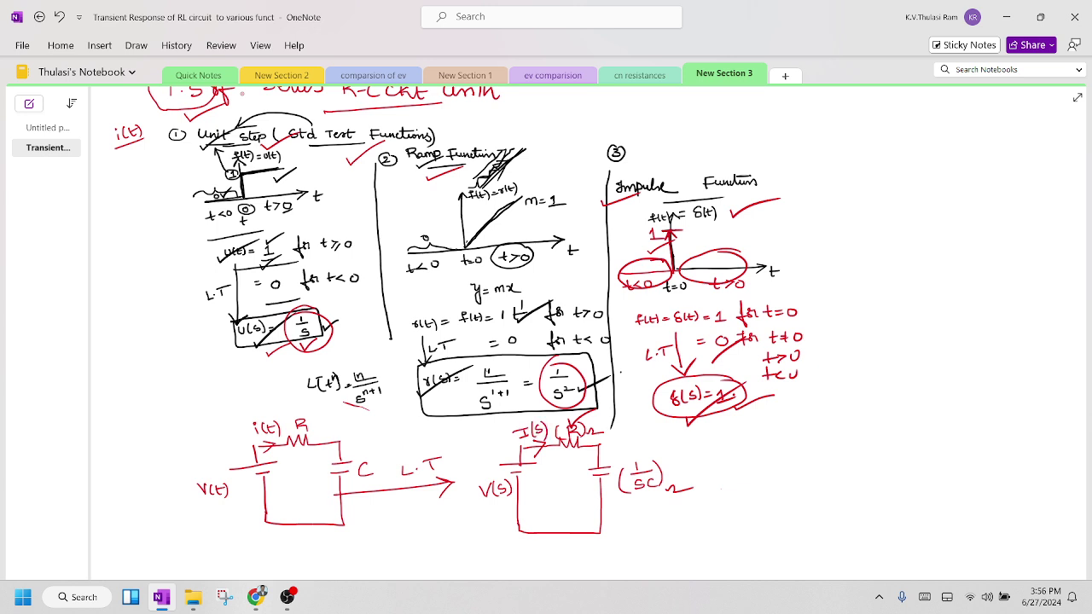
pyautogui.moveTo(1078, 487); pyautogui.dragTo(1077, 507)
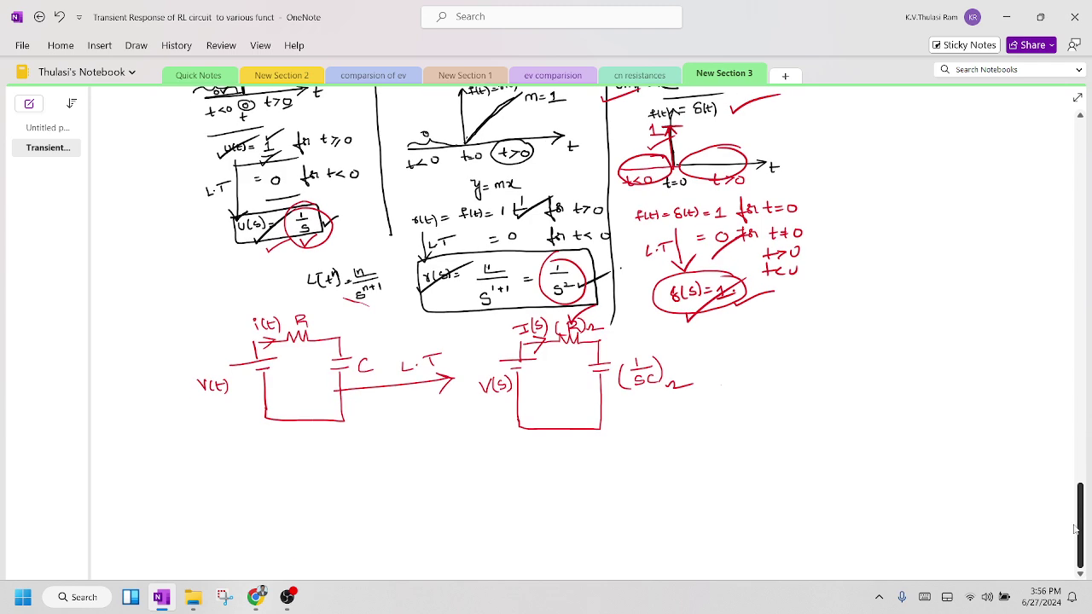
# Mark the V(s) negative terminal, the resistor polarity and the loop current direction.
pyautogui.click(1081, 575)
pyautogui.click(1080, 575)
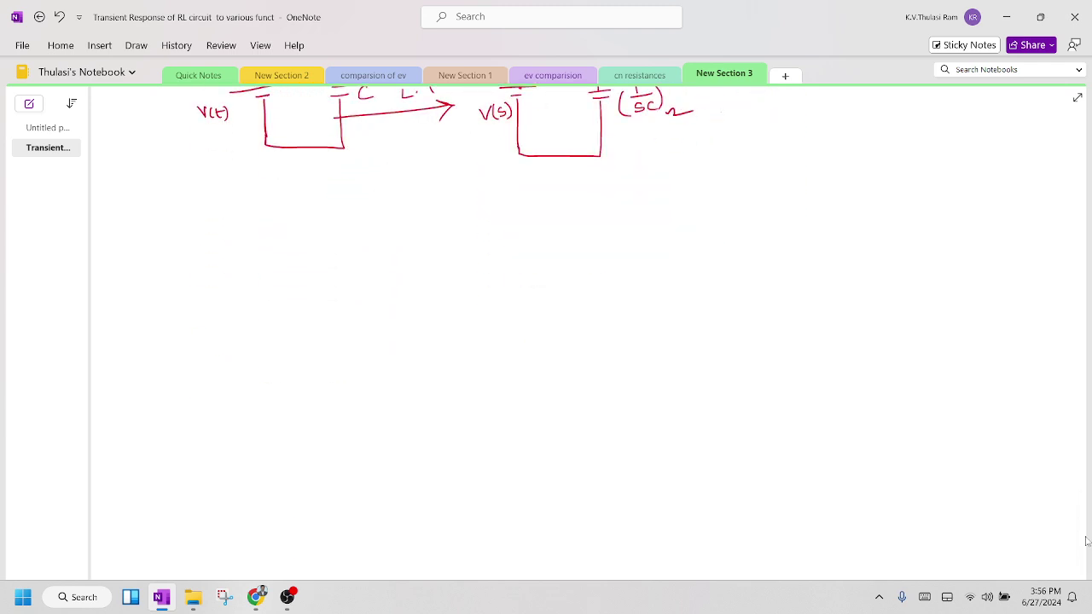
pyautogui.moveTo(1080, 539); pyautogui.dragTo(1079, 528)
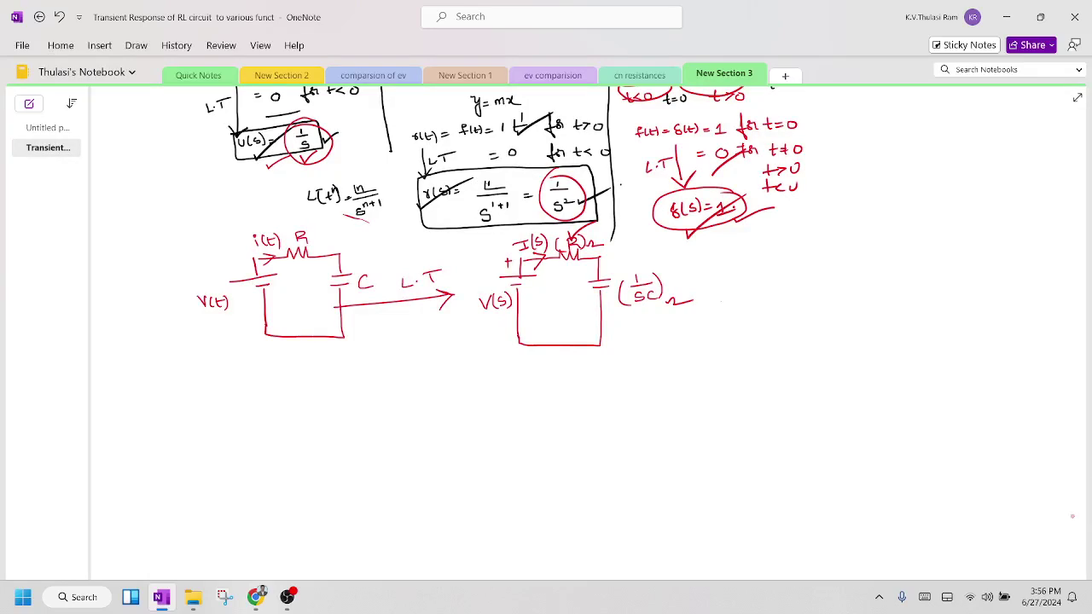
pyautogui.moveTo(494, 337); pyautogui.dragTo(507, 337)
pyautogui.moveTo(539, 290)
pyautogui.mouseDown()
pyautogui.moveTo(548, 281)
pyautogui.moveTo(577, 300)
pyautogui.moveTo(547, 322)
pyautogui.moveTo(555, 313)
pyautogui.moveTo(560, 327)
pyautogui.mouseUp()
pyautogui.moveTo(532, 255); pyautogui.dragTo(549, 258)
pyautogui.moveTo(544, 260); pyautogui.dragTo(538, 271)
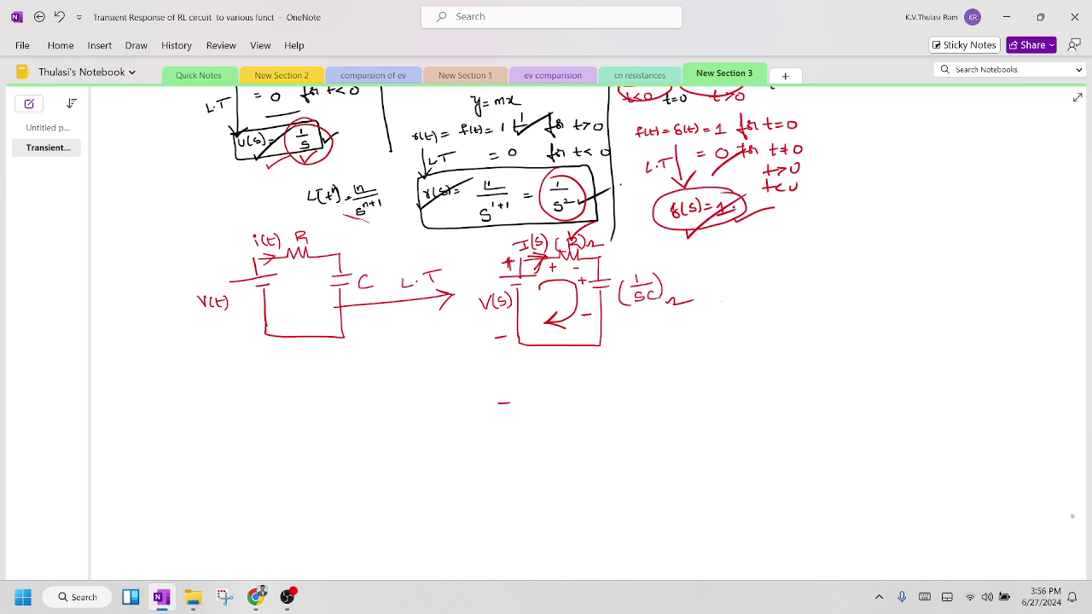
# Write '+V(s) − I(s)R' below, circle the resistor's minus sign, and mark bottom-wire current.
pyautogui.moveTo(510, 396); pyautogui.dragTo(525, 407)
pyautogui.moveTo(534, 393); pyautogui.dragTo(535, 406)
pyautogui.moveTo(594, 256)
pyautogui.mouseDown()
pyautogui.moveTo(587, 268)
pyautogui.moveTo(568, 263)
pyautogui.moveTo(585, 274)
pyautogui.mouseUp()
pyautogui.moveTo(557, 392); pyautogui.dragTo(569, 390)
pyautogui.moveTo(571, 386); pyautogui.dragTo(578, 395)
pyautogui.moveTo(591, 388); pyautogui.dragTo(601, 400)
pyautogui.moveTo(583, 338)
pyautogui.mouseDown()
pyautogui.moveTo(584, 352)
pyautogui.moveTo(574, 304)
pyautogui.moveTo(595, 321)
pyautogui.mouseUp()
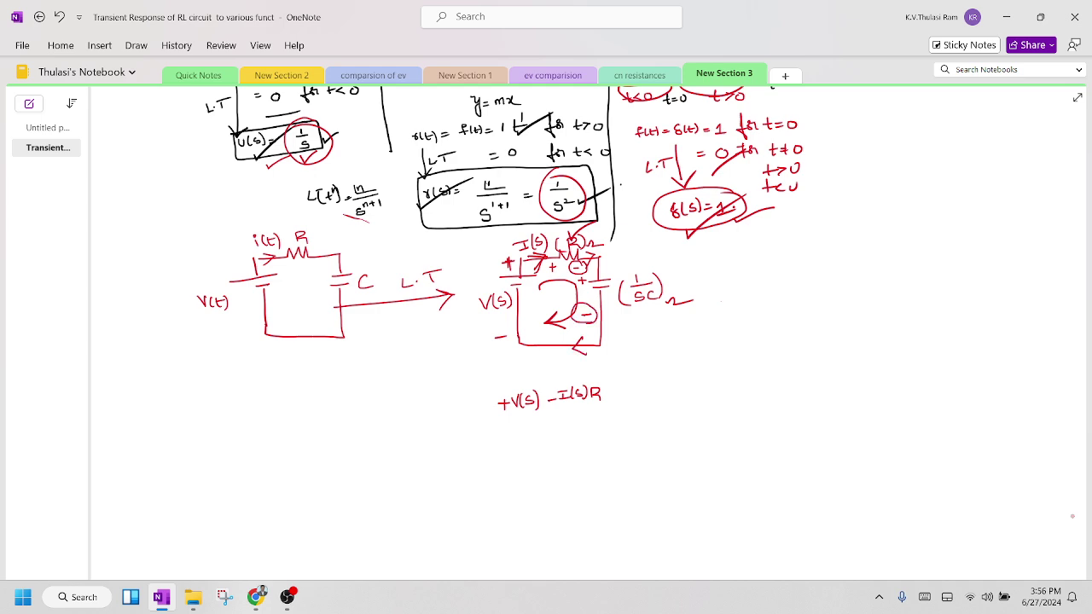
# Write '− I(s)(1/sC) = 0', then 'V(s) = I(s)[R + 1/sC]', and begin 'I(s) = V(s)/…'.
pyautogui.moveTo(623, 388)
pyautogui.mouseDown()
pyautogui.moveTo(661, 406)
pyautogui.moveTo(672, 388)
pyautogui.moveTo(691, 394)
pyautogui.moveTo(675, 407)
pyautogui.moveTo(695, 399)
pyautogui.moveTo(698, 413)
pyautogui.moveTo(736, 388)
pyautogui.mouseUp()
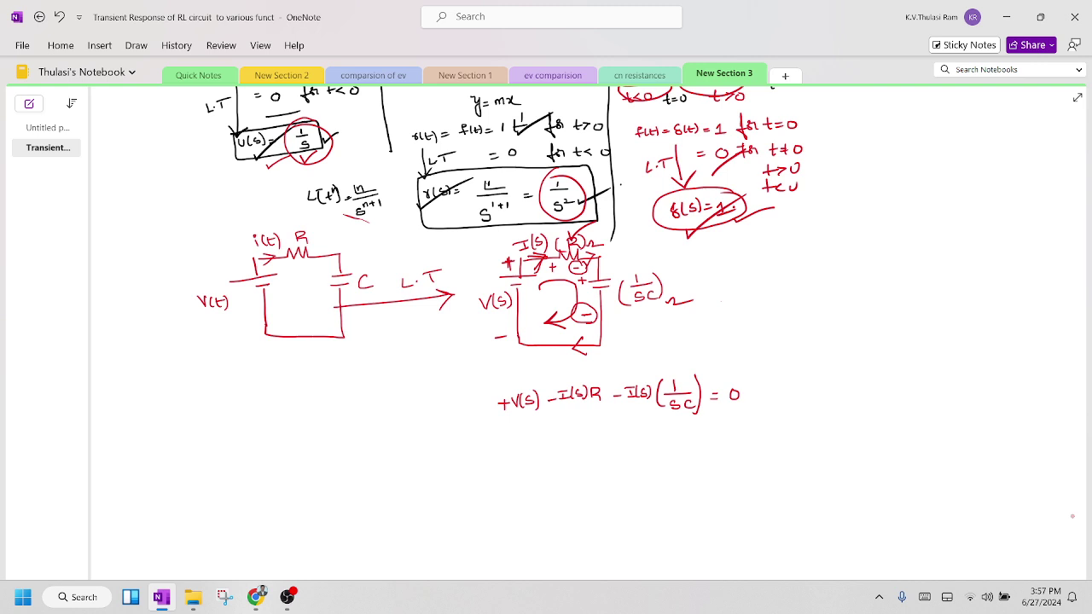
pyautogui.moveTo(541, 439); pyautogui.dragTo(562, 451)
pyautogui.moveTo(569, 443); pyautogui.dragTo(593, 433)
pyautogui.moveTo(598, 433)
pyautogui.mouseDown()
pyautogui.moveTo(622, 420)
pyautogui.moveTo(619, 453)
pyautogui.moveTo(635, 436)
pyautogui.moveTo(656, 445)
pyautogui.moveTo(680, 429)
pyautogui.moveTo(669, 440)
pyautogui.moveTo(696, 462)
pyautogui.mouseUp()
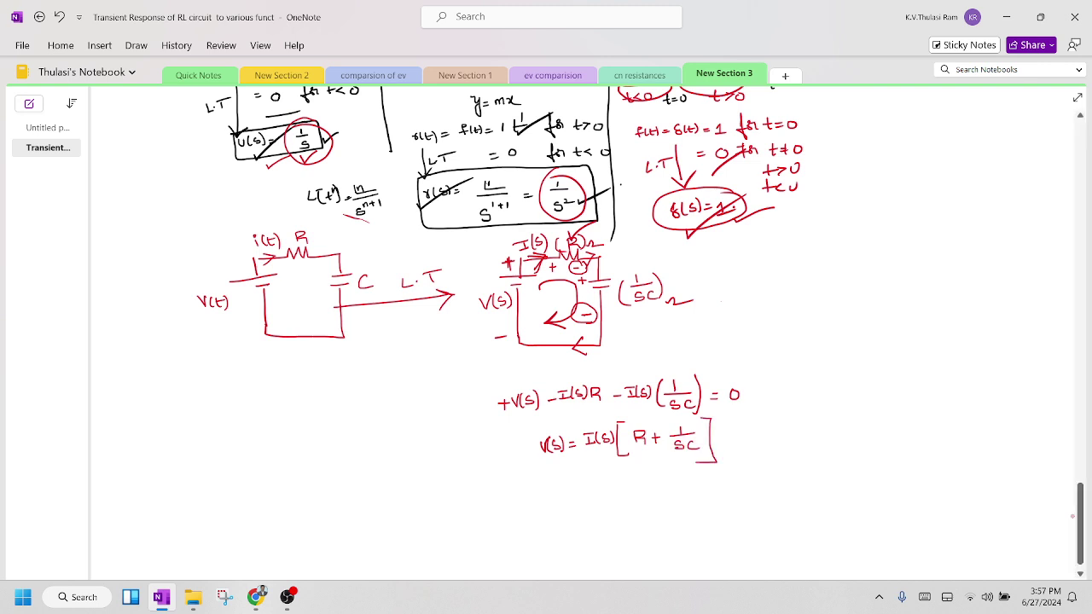
pyautogui.moveTo(549, 501); pyautogui.dragTo(578, 505)
pyautogui.moveTo(632, 472)
pyautogui.mouseDown()
pyautogui.moveTo(631, 486)
pyautogui.moveTo(673, 491)
pyautogui.moveTo(625, 517)
pyautogui.moveTo(636, 522)
pyautogui.mouseUp()
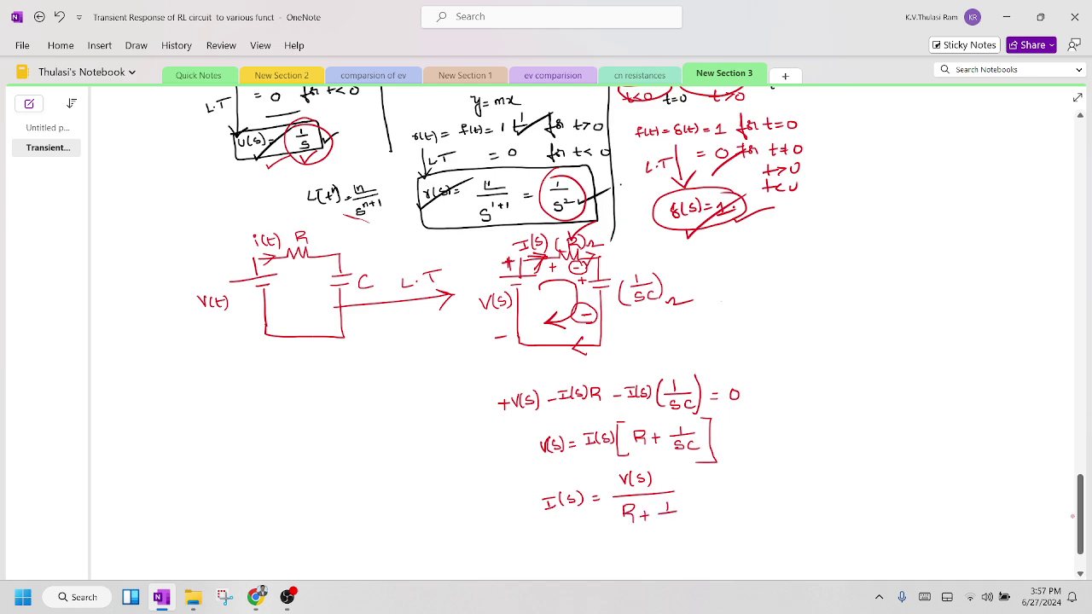